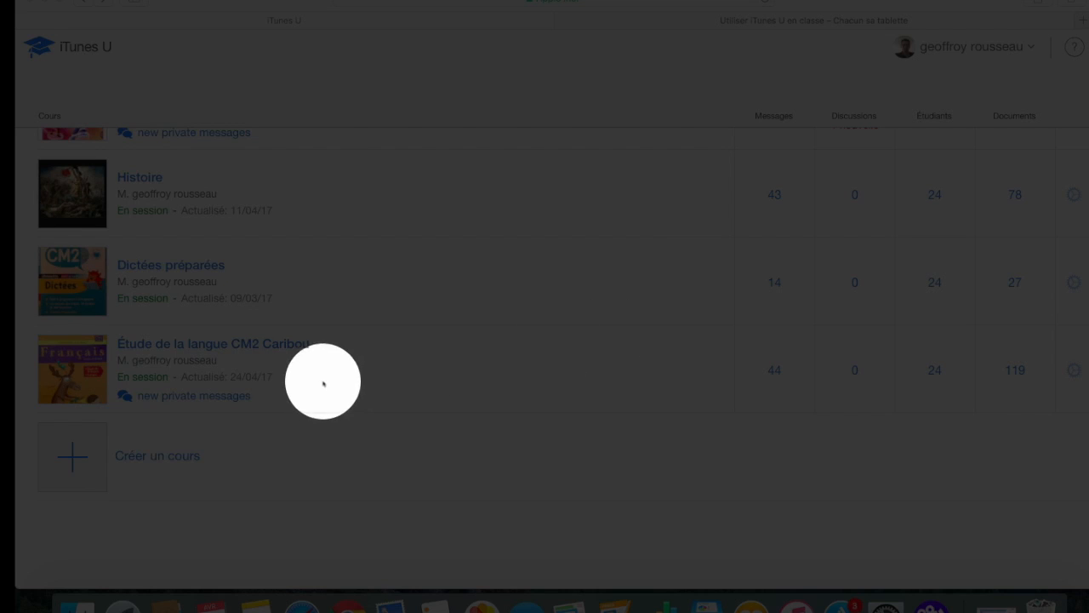
Step: Start a new course titled "Napoléon et l'Empire" with the short name "Napoléon" and the department "Histoire"
{"action": "left_click", "coordinate": [67, 456]}
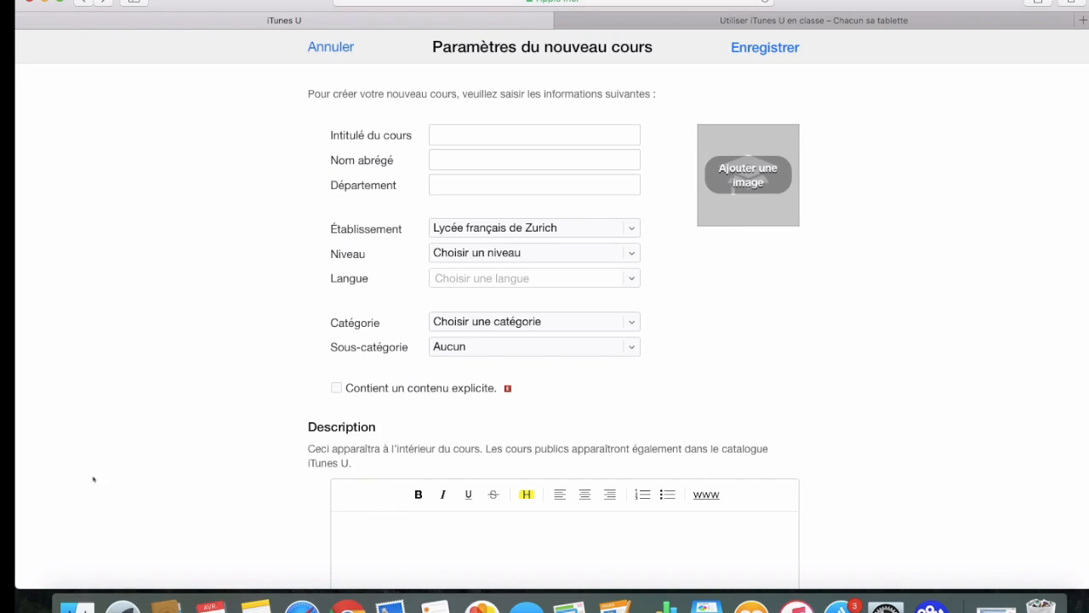
{"action": "scroll", "coordinate": [275, 404], "scroll_direction": "down", "scroll_amount": 5}
{"action": "scroll", "coordinate": [454, 434], "scroll_direction": "up", "scroll_amount": 3}
{"action": "scroll", "coordinate": [459, 433], "scroll_direction": "down", "scroll_amount": 2}
{"action": "scroll", "coordinate": [462, 434], "scroll_direction": "up", "scroll_amount": 2}
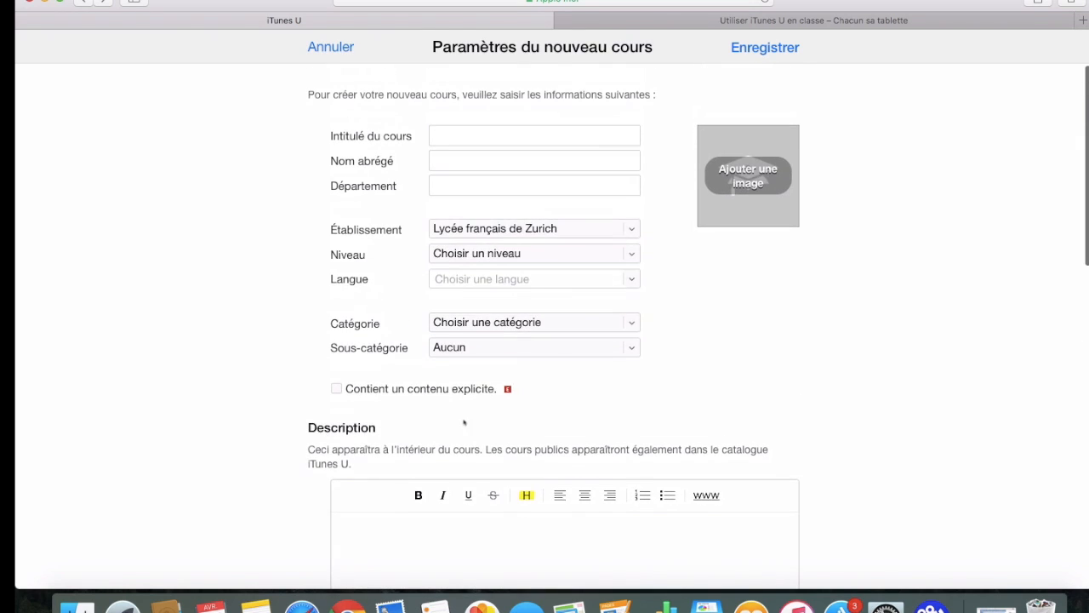
{"action": "left_click", "coordinate": [478, 137]}
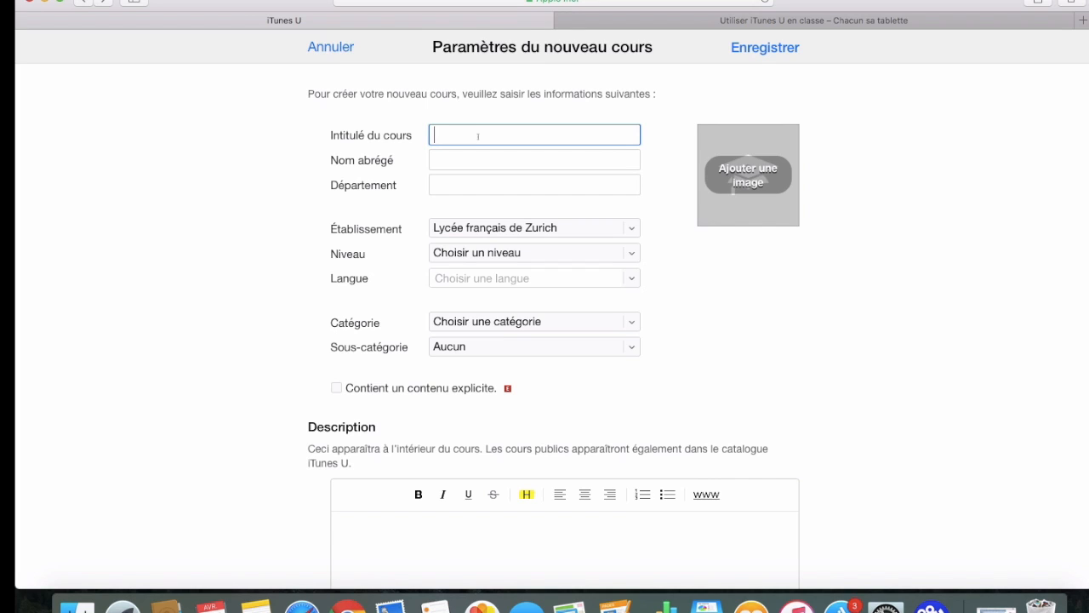
{"action": "type", "text": "Napoléon et l'Empire"}
{"action": "left_click", "coordinate": [470, 154]}
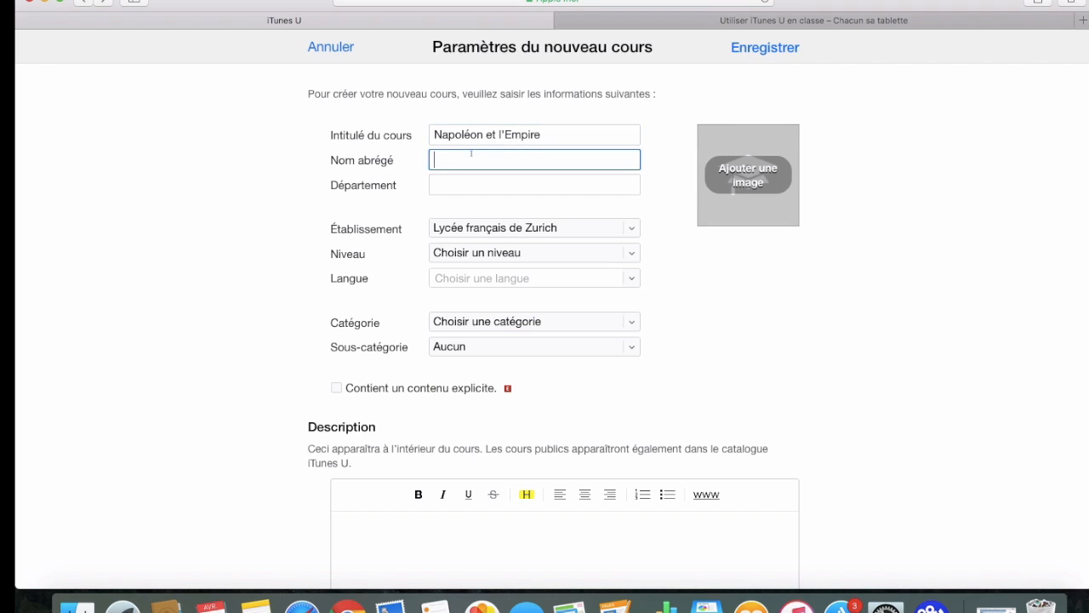
{"action": "type", "text": "Napoléon"}
{"action": "left_click", "coordinate": [482, 185]}
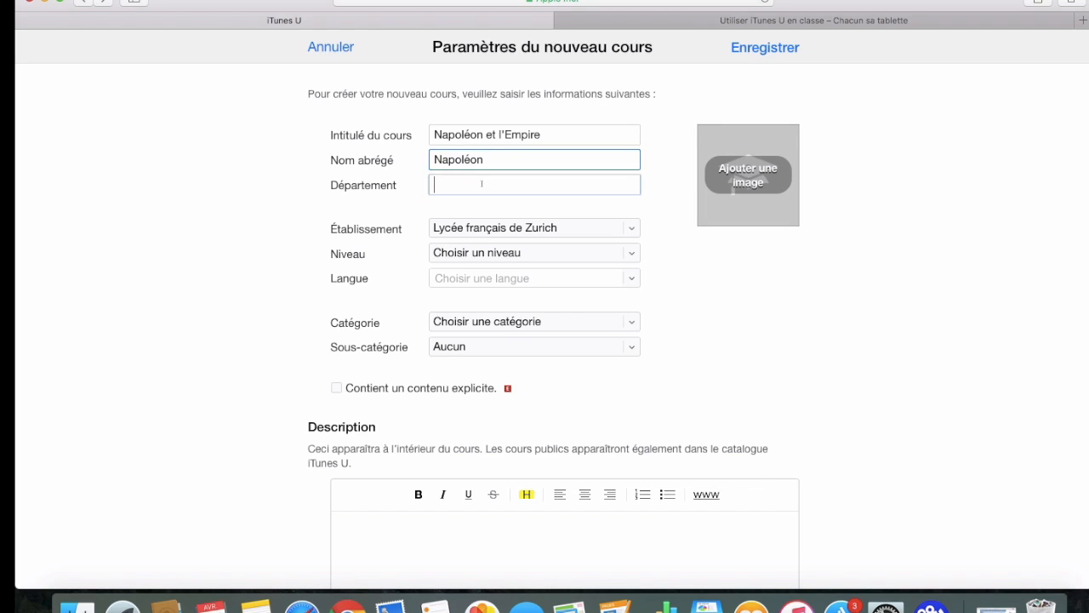
{"action": "type", "text": "Histoire"}
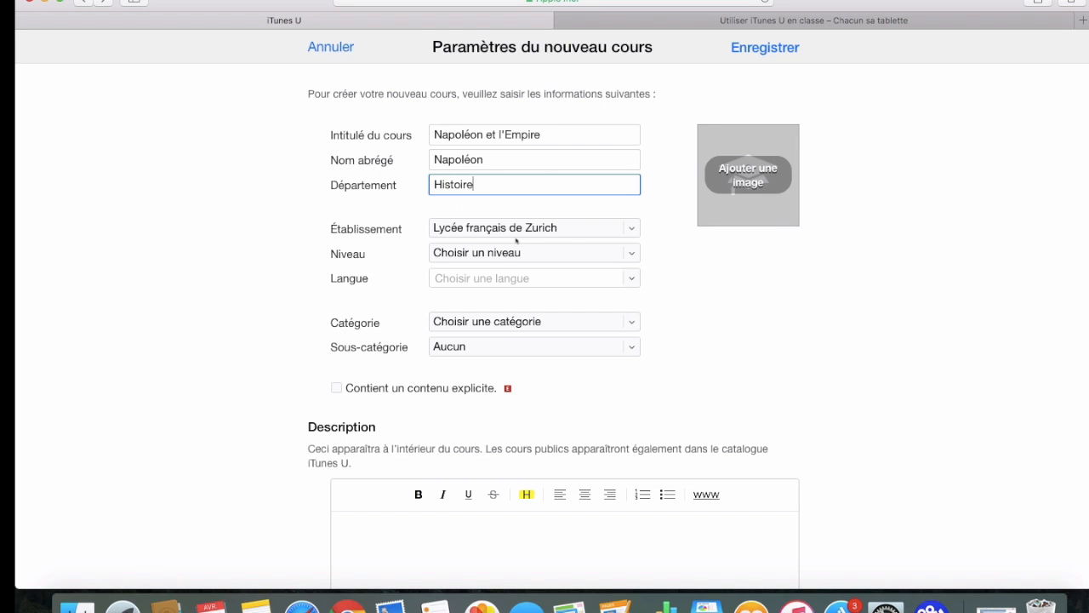
Step: Set the course level to École primaire / élémentaire and its language to Français
{"action": "left_click", "coordinate": [512, 254]}
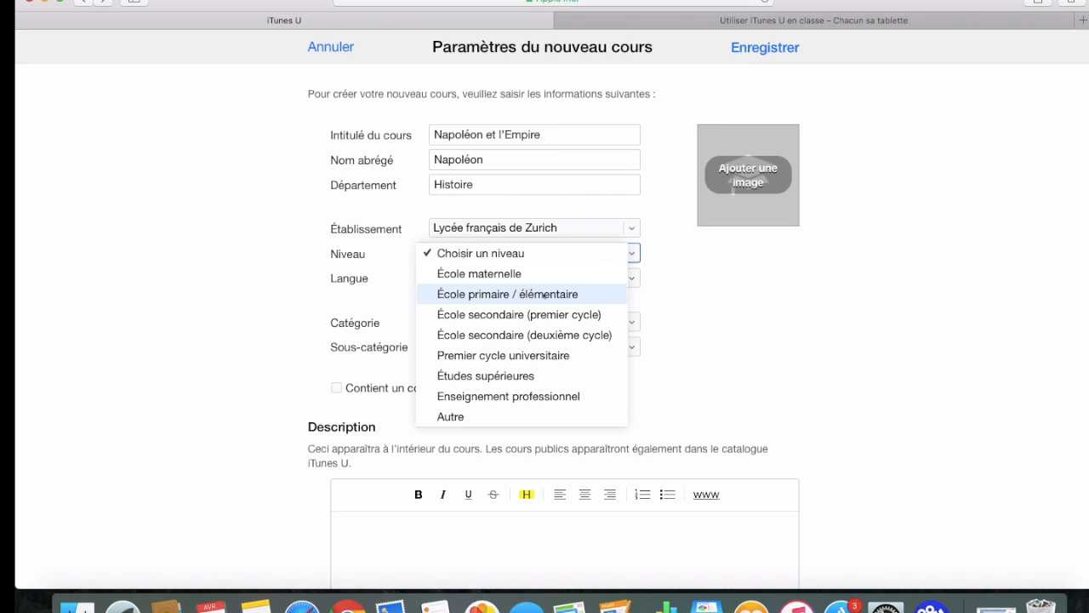
{"action": "left_click", "coordinate": [544, 295]}
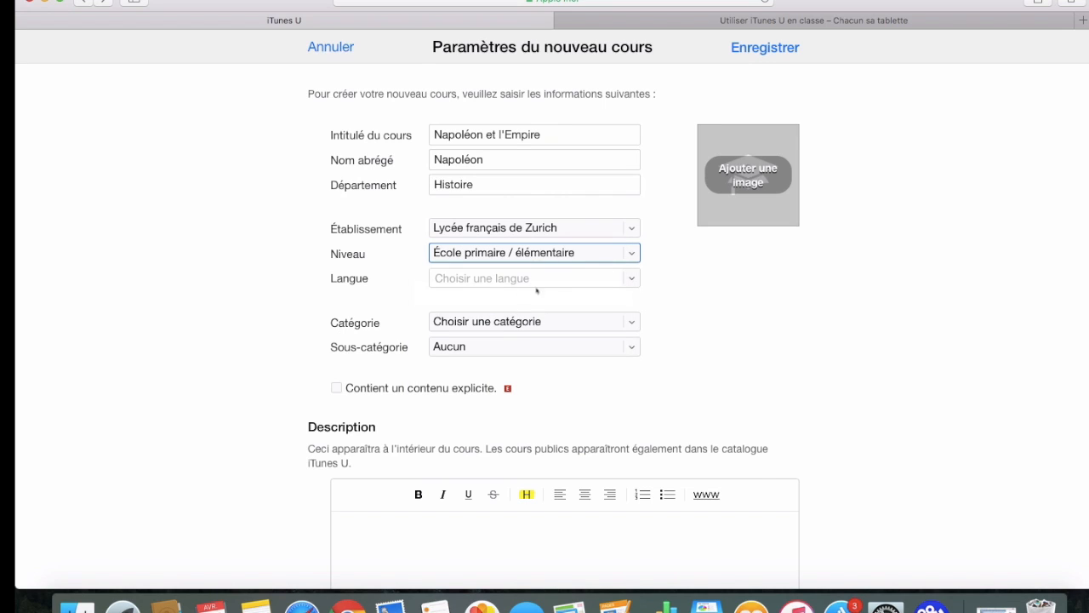
{"action": "left_click", "coordinate": [528, 281]}
{"action": "type", "text": "français"}
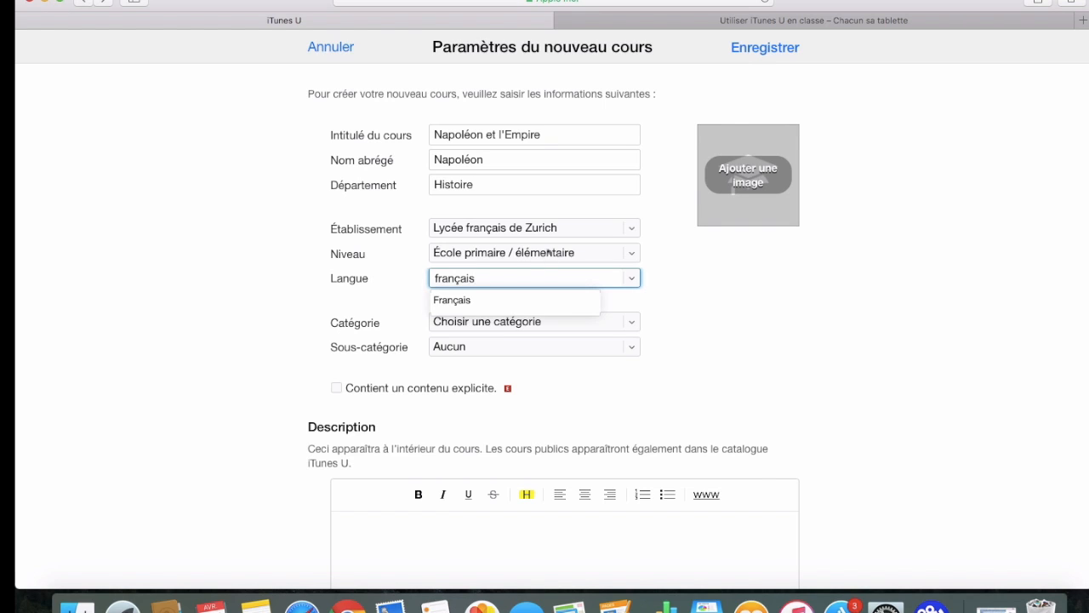
{"action": "left_click", "coordinate": [505, 300]}
Step: Set the course category to Histoire and the subcategory to Histoire de l'Europe
{"action": "left_click", "coordinate": [519, 323]}
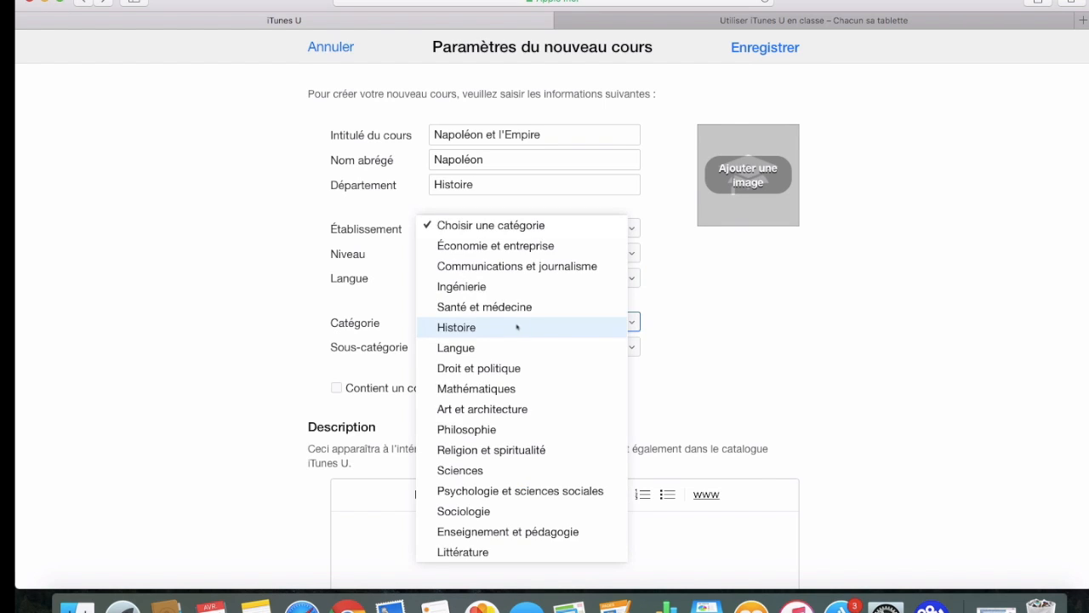
{"action": "left_click", "coordinate": [509, 327]}
{"action": "left_click", "coordinate": [508, 345]}
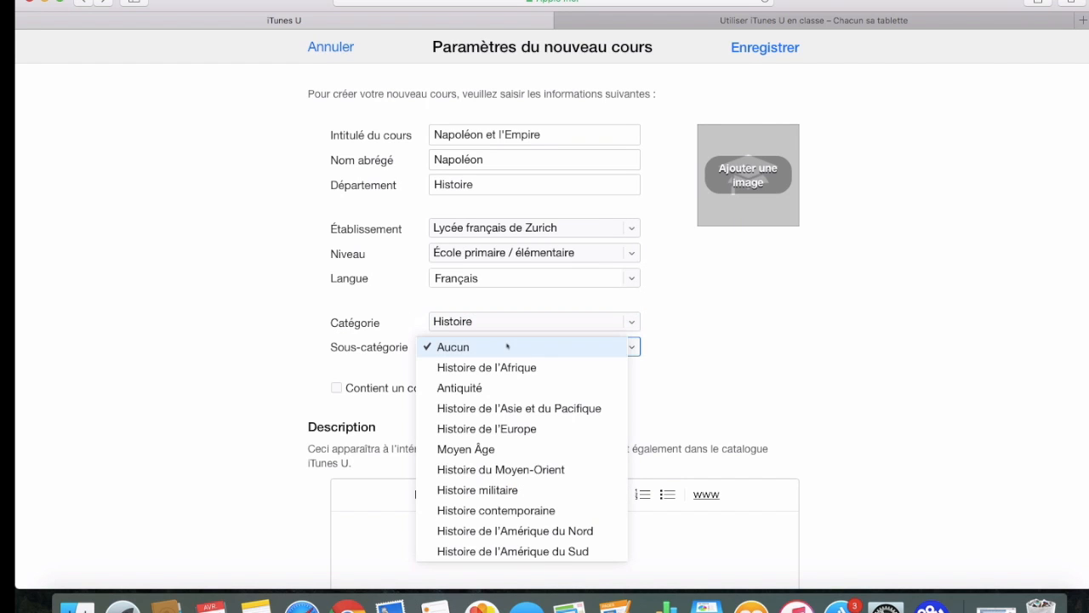
{"action": "left_click", "coordinate": [500, 429]}
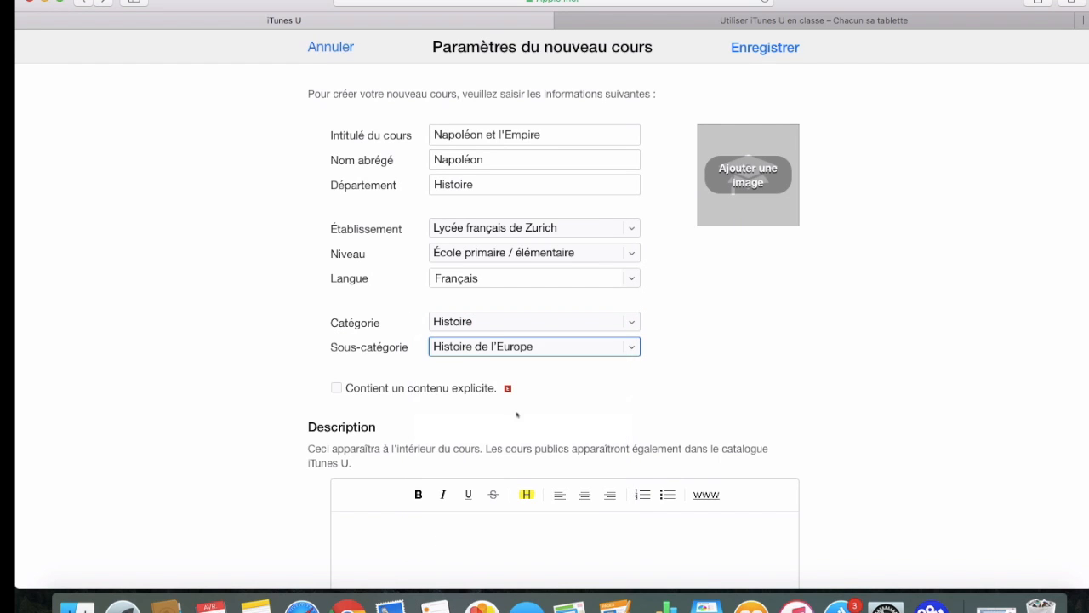
Step: Enter the course description "Chapitre consacré à l'histoire du Premier Empire du 2 décembre 1804, sacre de Napoléon jusqu'à la bataille de Waterloo le 18 juin 1815."
{"action": "scroll", "coordinate": [604, 406], "scroll_direction": "down", "scroll_amount": 5}
{"action": "left_click", "coordinate": [498, 399]}
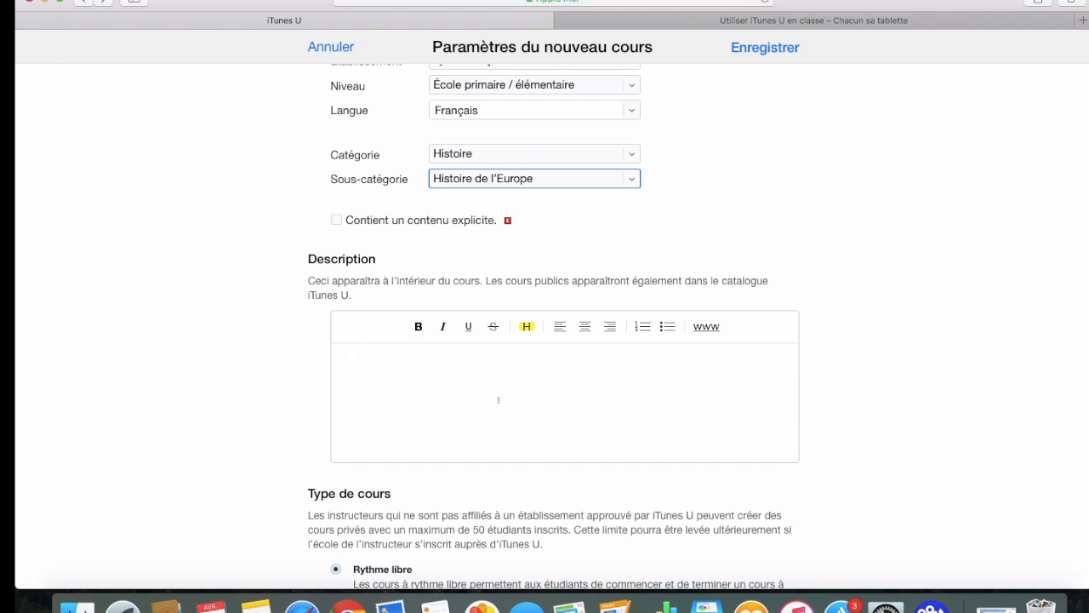
{"action": "type", "text": "Chapitre consacré à l'histoire du Premier Empire du 2 décembre 1804, sacre de Napoléon jusqu'à la bataille de Waterloo le 18 juin 1815."}
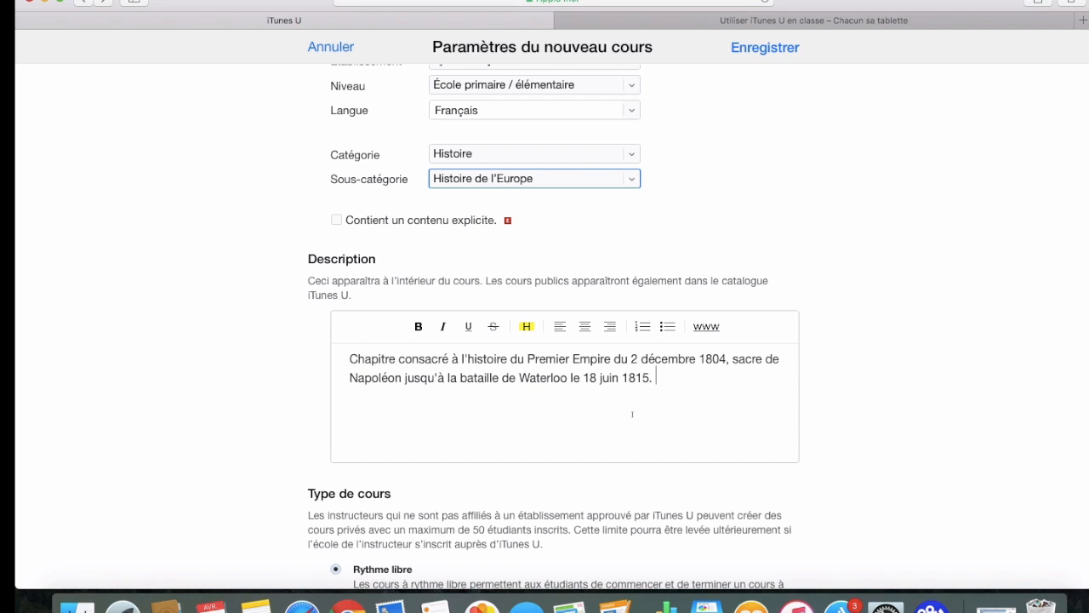
Step: Set the suggested duration to 5 weeks, view the En session option, and return the course type to Rythme libre
{"action": "scroll", "coordinate": [633, 414], "scroll_direction": "down", "scroll_amount": 8}
{"action": "scroll", "coordinate": [636, 423], "scroll_direction": "down", "scroll_amount": 3}
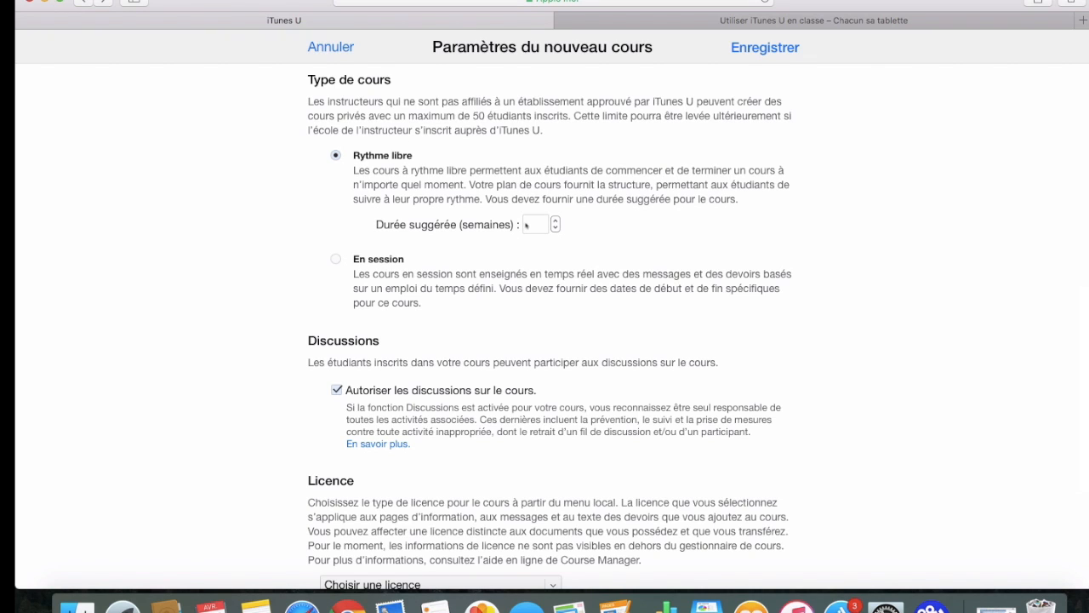
{"action": "scroll", "coordinate": [525, 224], "scroll_direction": "up", "scroll_amount": 3}
{"action": "left_click", "coordinate": [541, 326]}
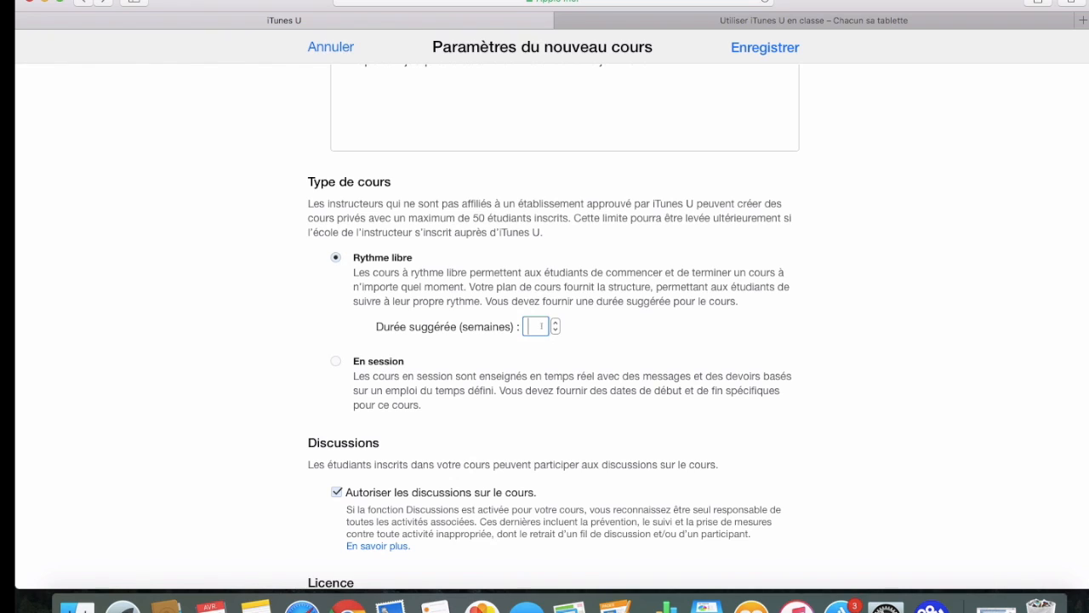
{"action": "type", "text": "5"}
{"action": "left_click", "coordinate": [338, 364]}
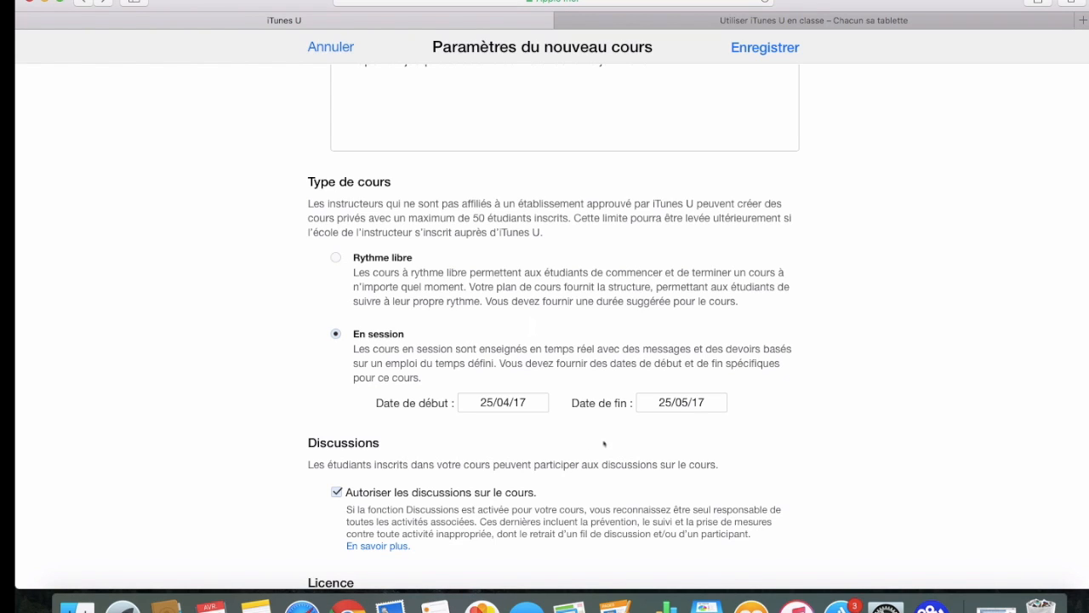
{"action": "left_click", "coordinate": [346, 256]}
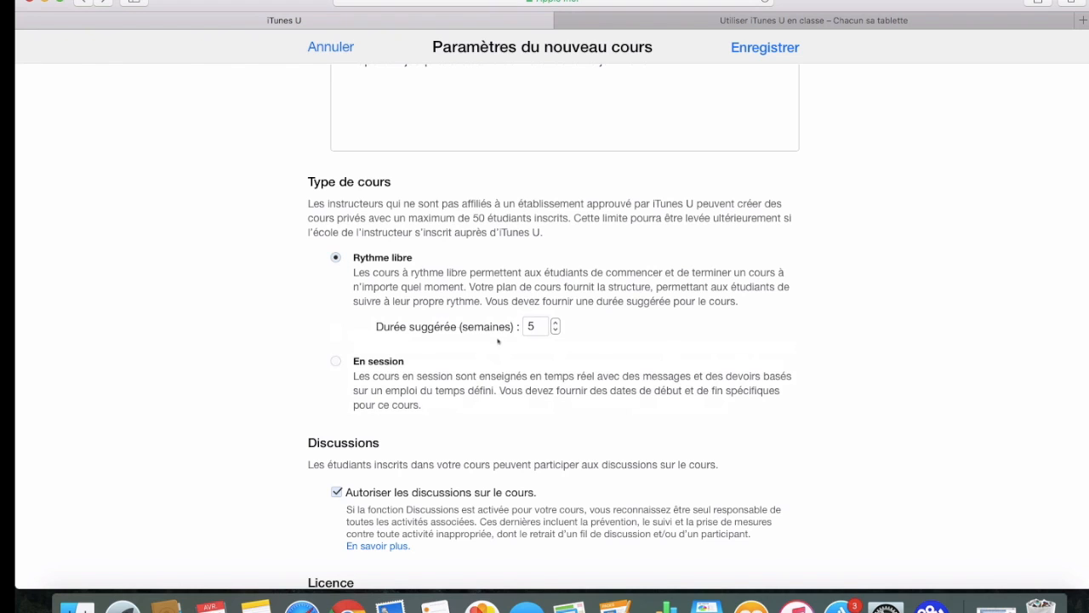
Step: Set the course licence to Tous droits réservés, leaving course discussions allowed
{"action": "scroll", "coordinate": [424, 273], "scroll_direction": "down", "scroll_amount": 5}
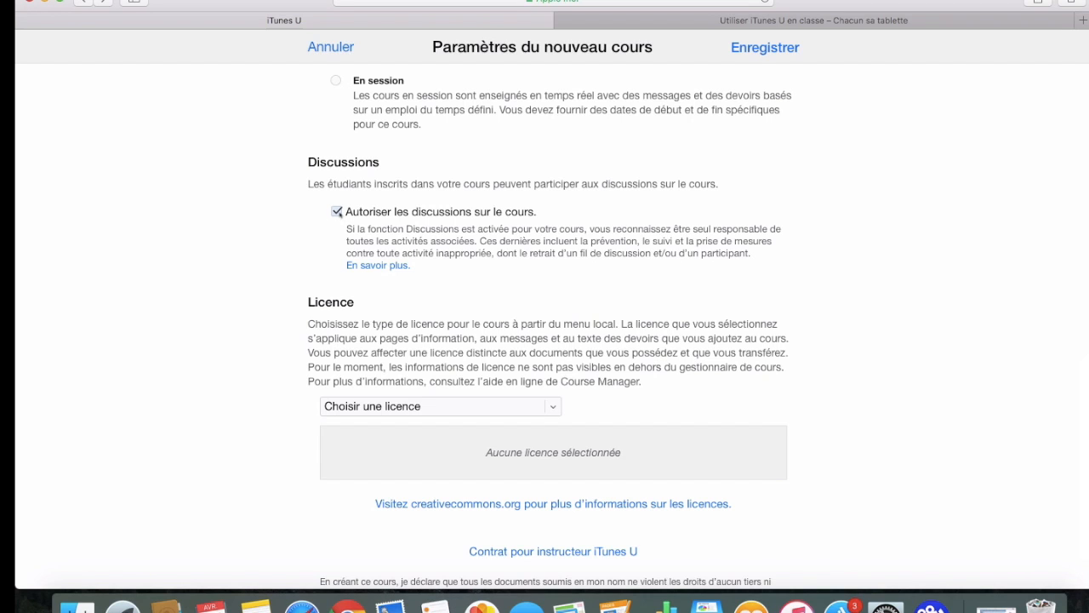
{"action": "scroll", "coordinate": [536, 343], "scroll_direction": "down", "scroll_amount": 2}
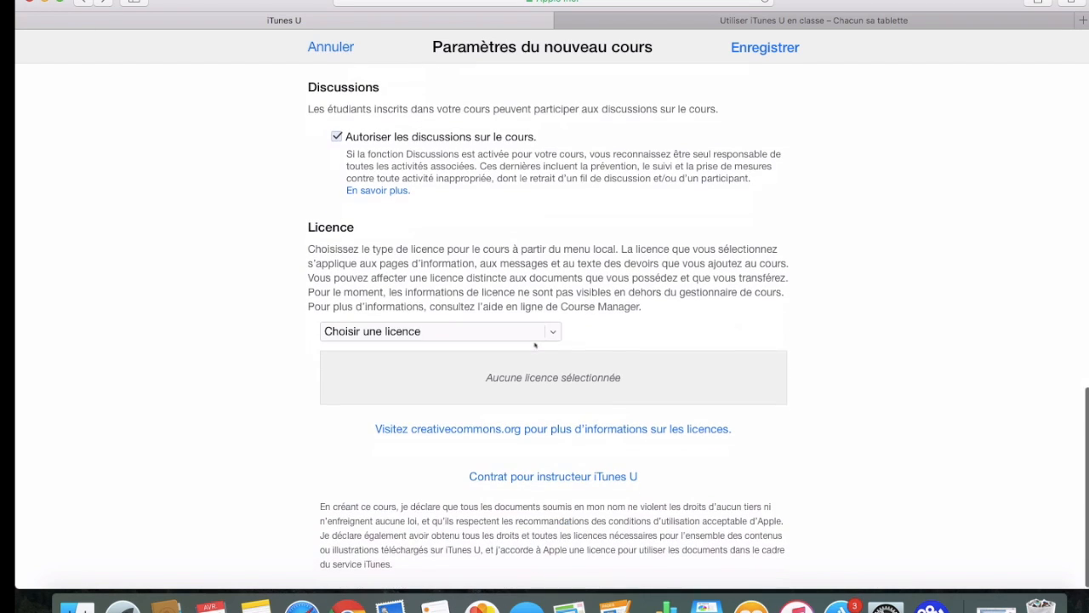
{"action": "left_click", "coordinate": [501, 337]}
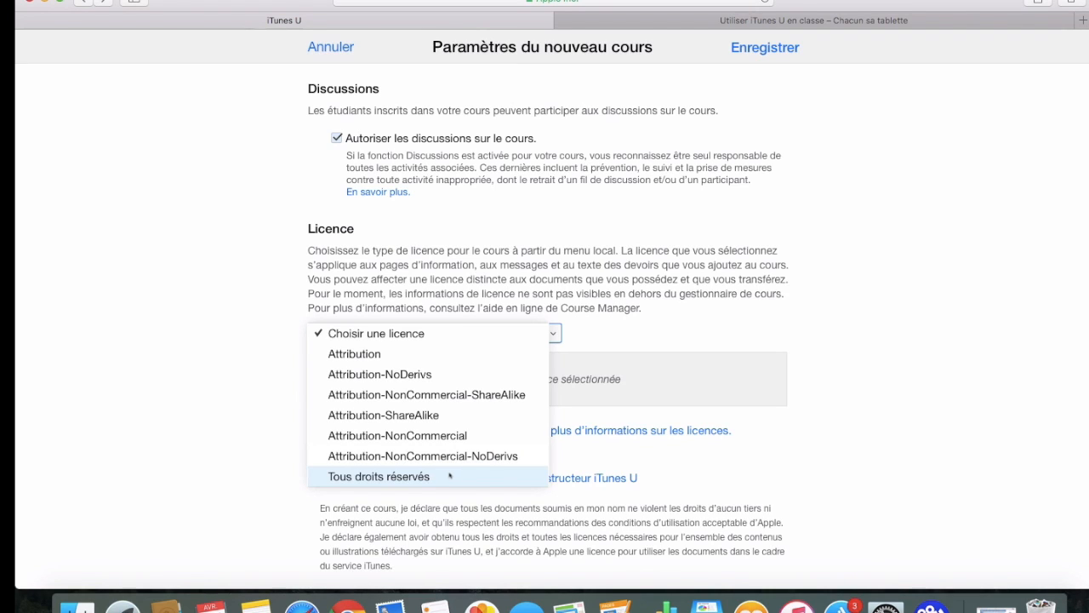
{"action": "left_click", "coordinate": [448, 476]}
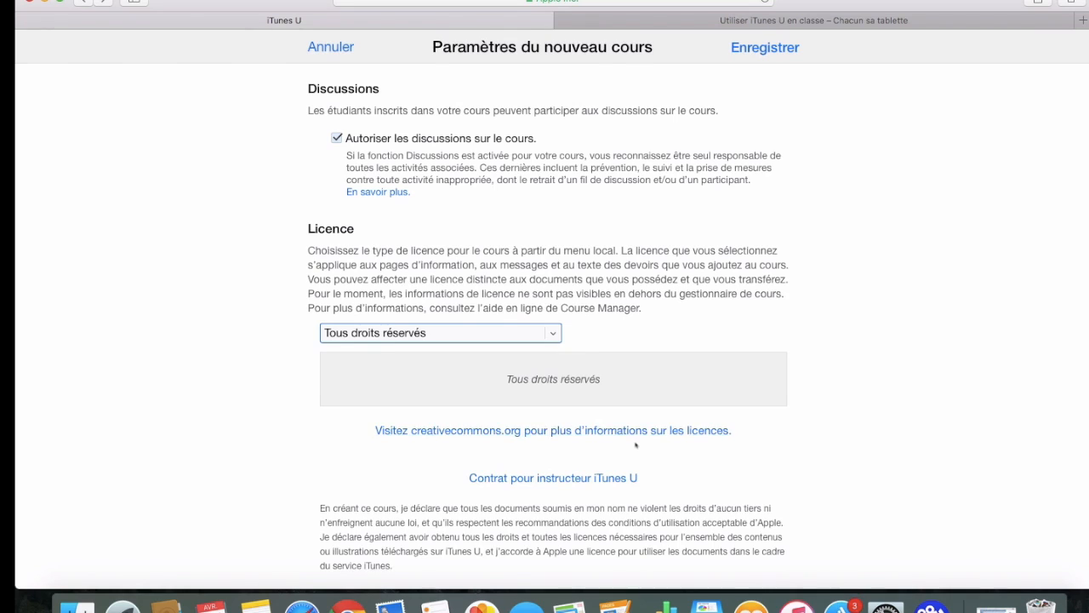
{"action": "scroll", "coordinate": [638, 445], "scroll_direction": "down", "scroll_amount": 1}
{"action": "scroll", "coordinate": [640, 446], "scroll_direction": "up", "scroll_amount": 2}
{"action": "scroll", "coordinate": [645, 450], "scroll_direction": "down", "scroll_amount": 2}
{"action": "scroll", "coordinate": [644, 449], "scroll_direction": "up", "scroll_amount": 1}
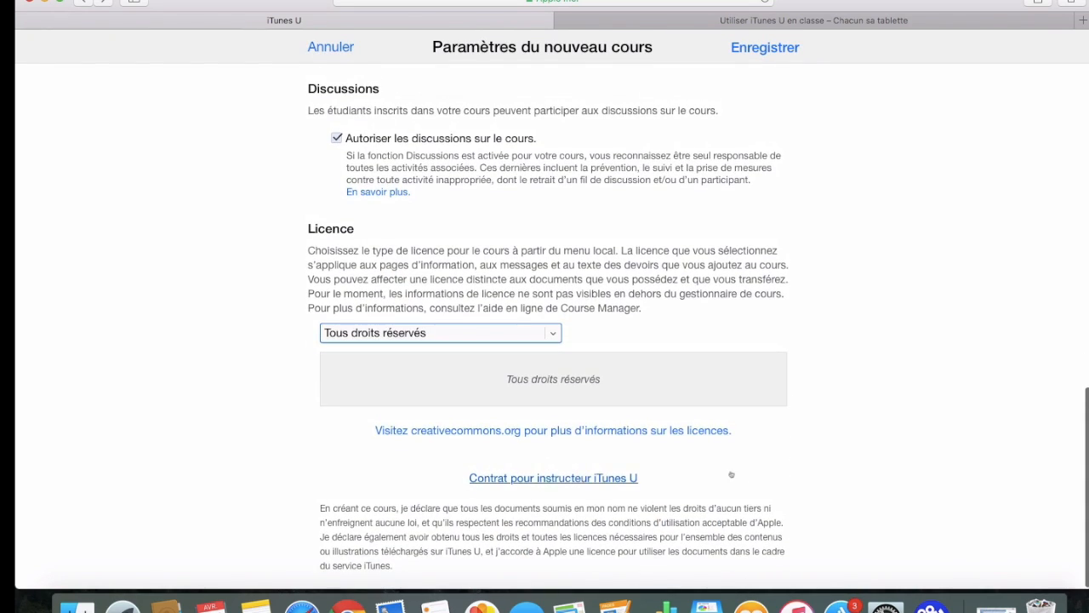
Step: Load "1801_Antoine-Jean_Gros_-_Bonaparte_on_the_Bridge_at_Arcole (1).jpg" from the Bureau folder as the course image
{"action": "scroll", "coordinate": [672, 426], "scroll_direction": "up", "scroll_amount": 4}
{"action": "scroll", "coordinate": [665, 397], "scroll_direction": "up", "scroll_amount": 10}
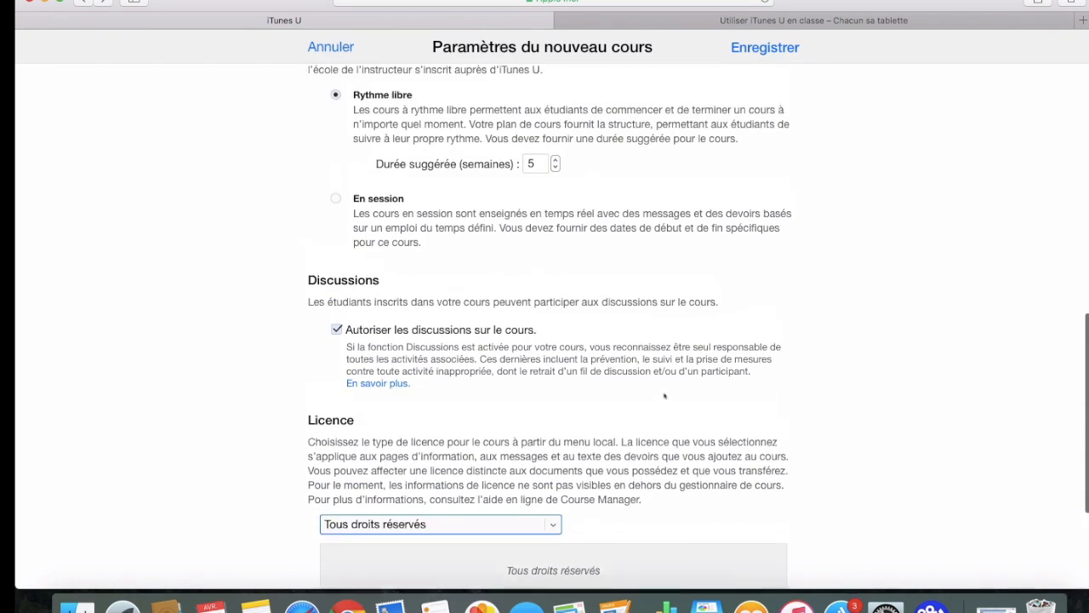
{"action": "scroll", "coordinate": [664, 397], "scroll_direction": "up", "scroll_amount": 6}
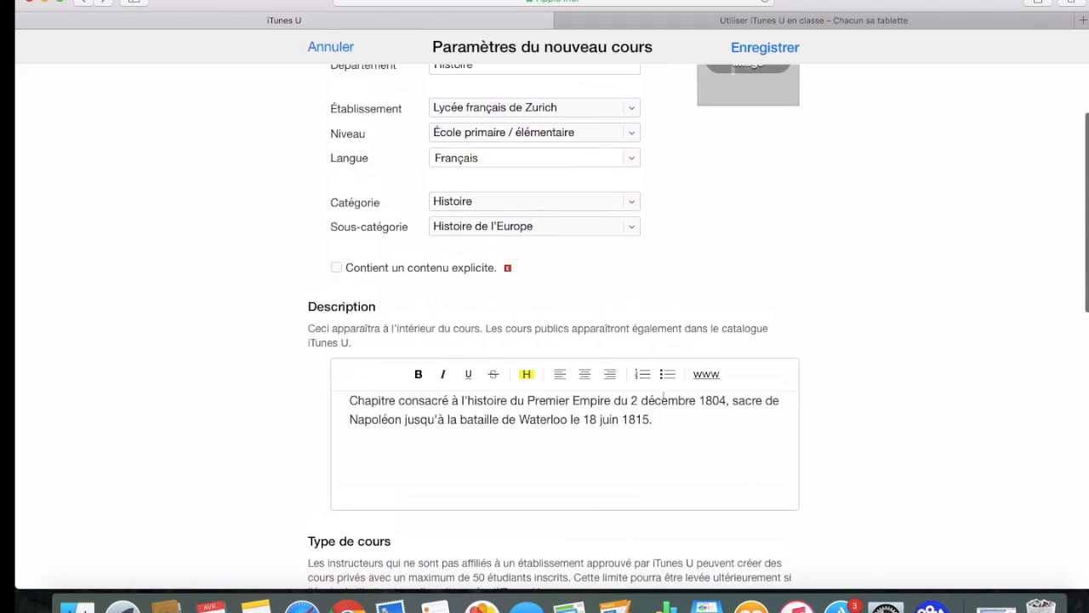
{"action": "scroll", "coordinate": [798, 320], "scroll_direction": "up", "scroll_amount": 3}
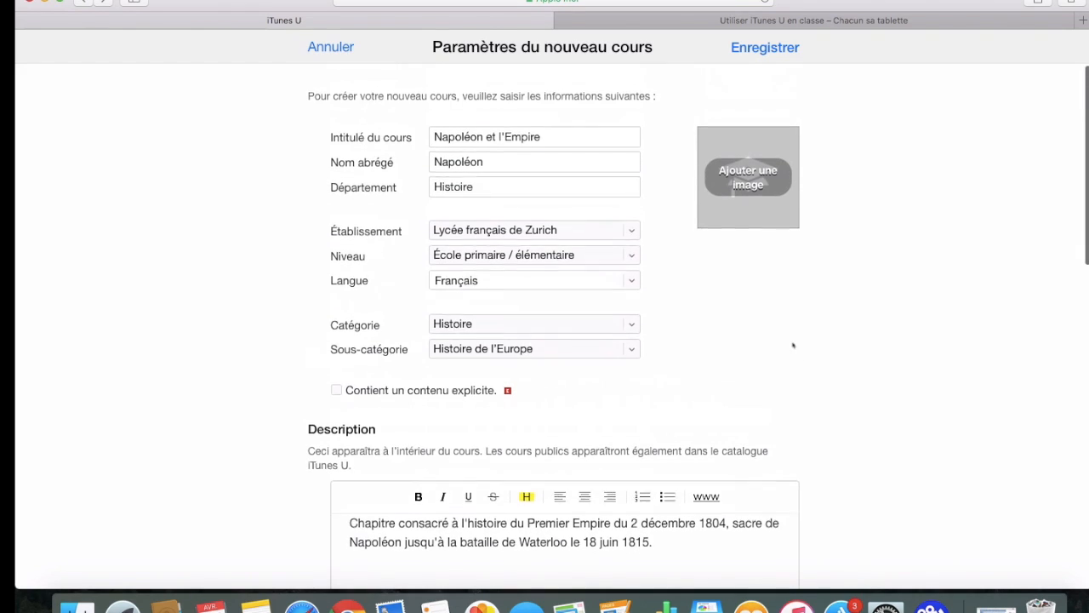
{"action": "left_click", "coordinate": [747, 174]}
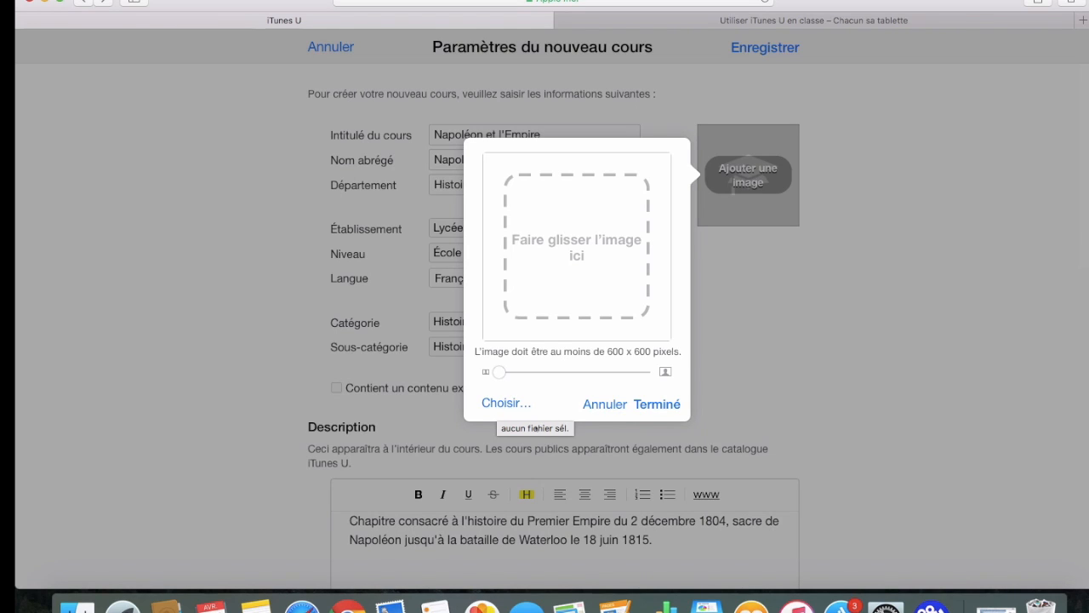
{"action": "left_click", "coordinate": [505, 404]}
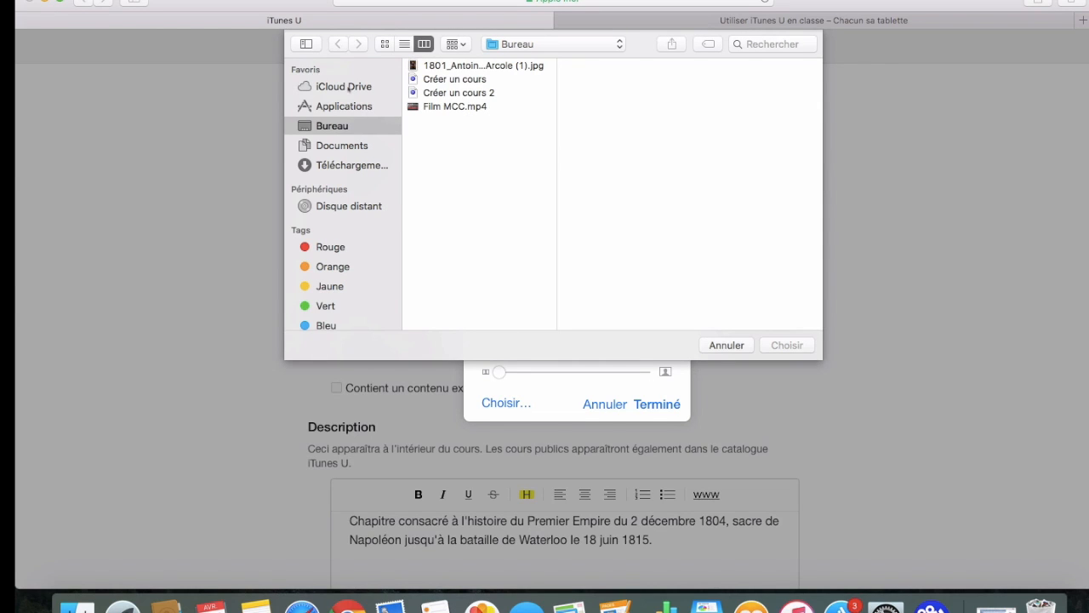
{"action": "left_click", "coordinate": [345, 106]}
{"action": "left_click", "coordinate": [347, 126]}
{"action": "left_click", "coordinate": [353, 146]}
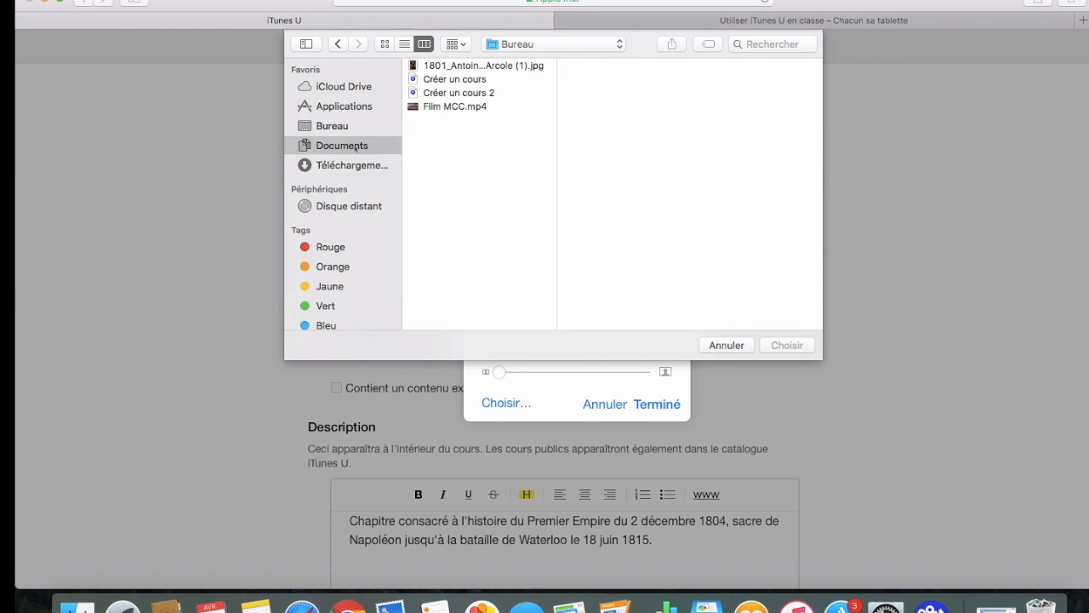
{"action": "left_click", "coordinate": [364, 165]}
{"action": "left_click", "coordinate": [350, 127]}
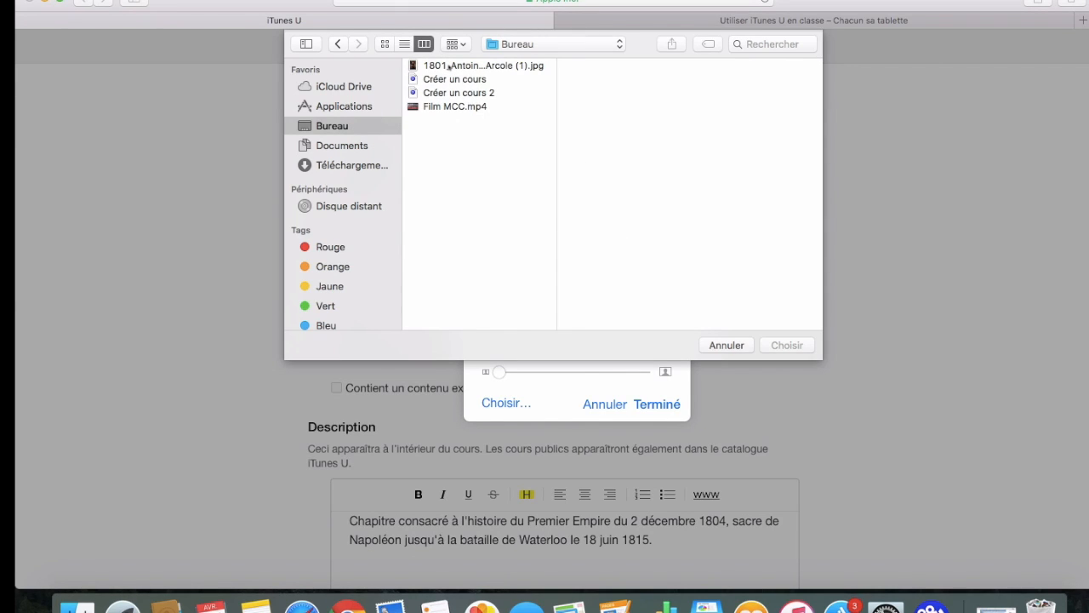
{"action": "left_click", "coordinate": [448, 67]}
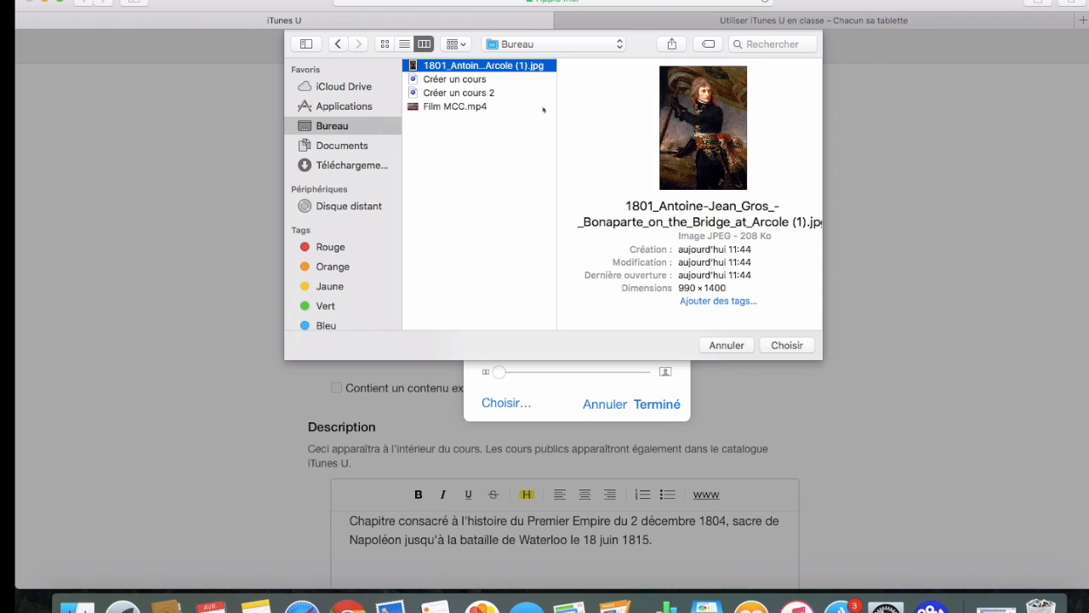
{"action": "left_click", "coordinate": [781, 347]}
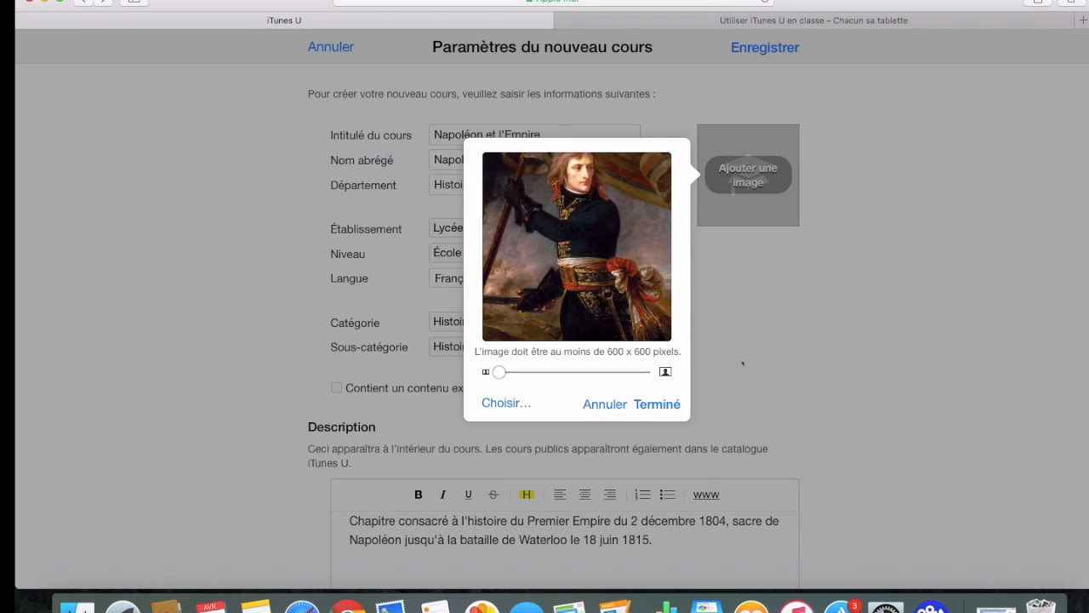
Step: Frame the course image on Napoleon's head and upper body, apply it, and save the new course
{"action": "left_click_drag", "start_coordinate": [612, 262], "coordinate": [611, 315]}
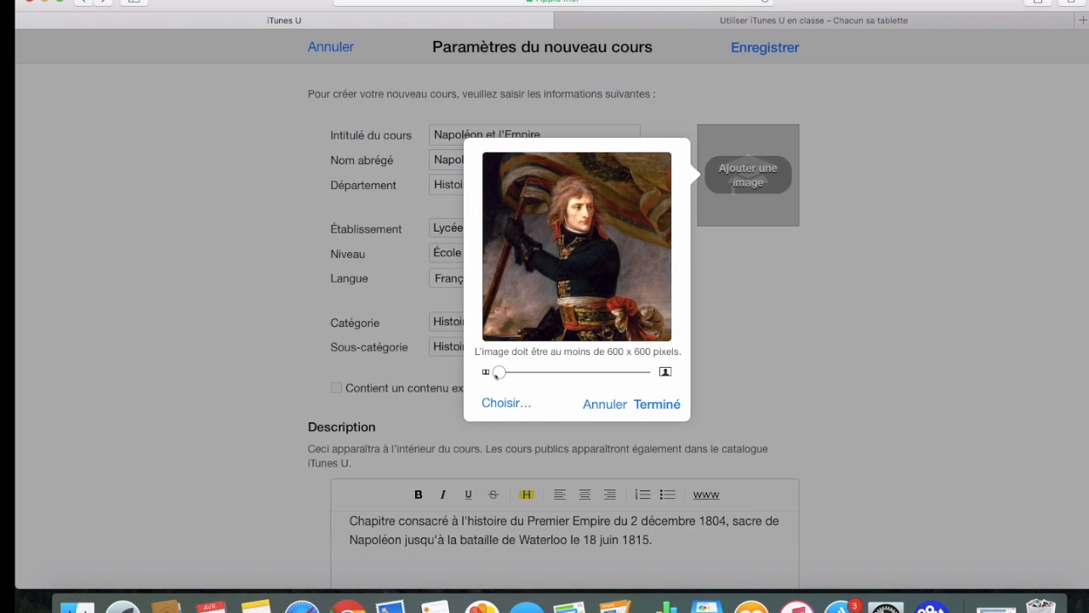
{"action": "left_click_drag", "start_coordinate": [499, 374], "coordinate": [528, 372]}
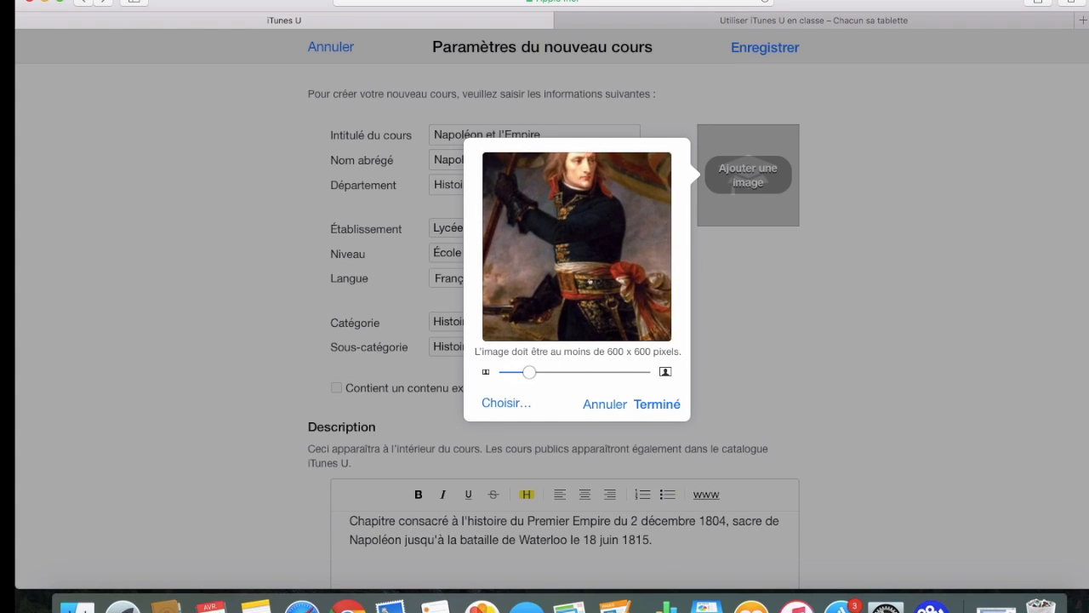
{"action": "left_click", "coordinate": [660, 409]}
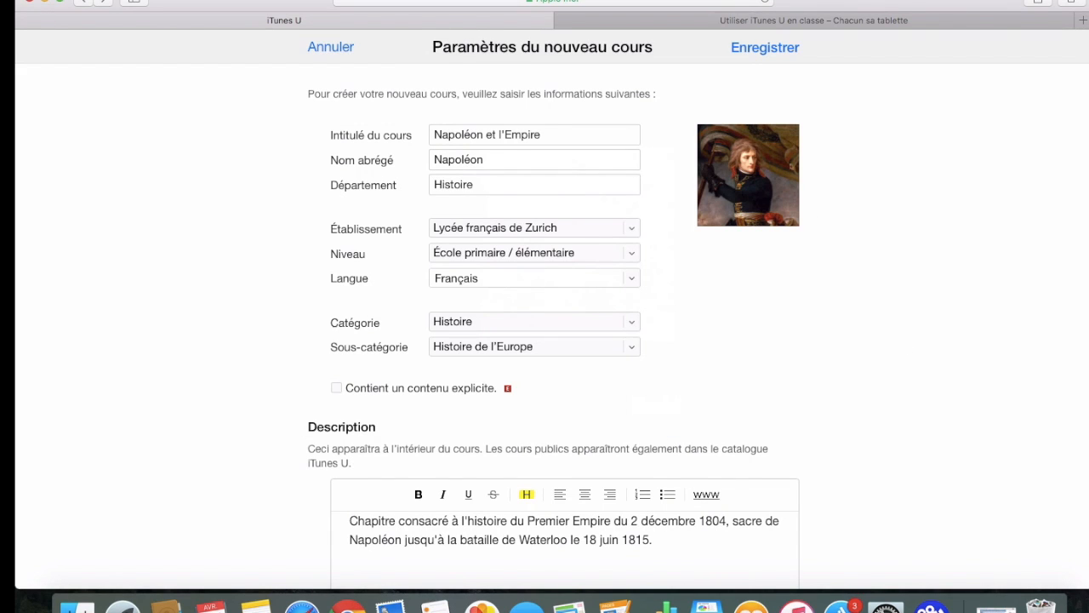
{"action": "left_click", "coordinate": [765, 48]}
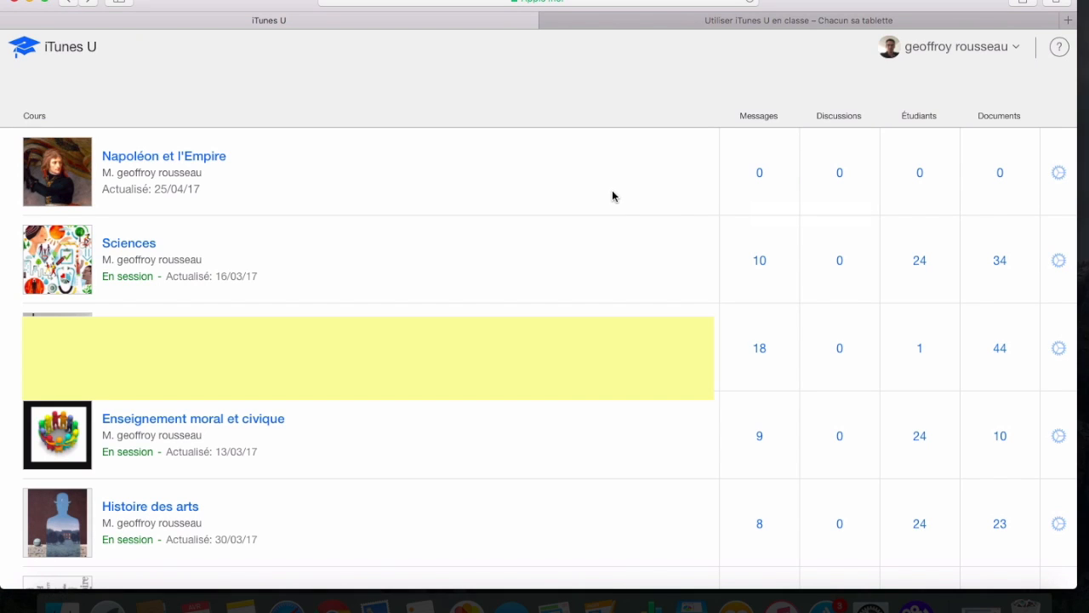
{"action": "left_click", "coordinate": [1060, 176]}
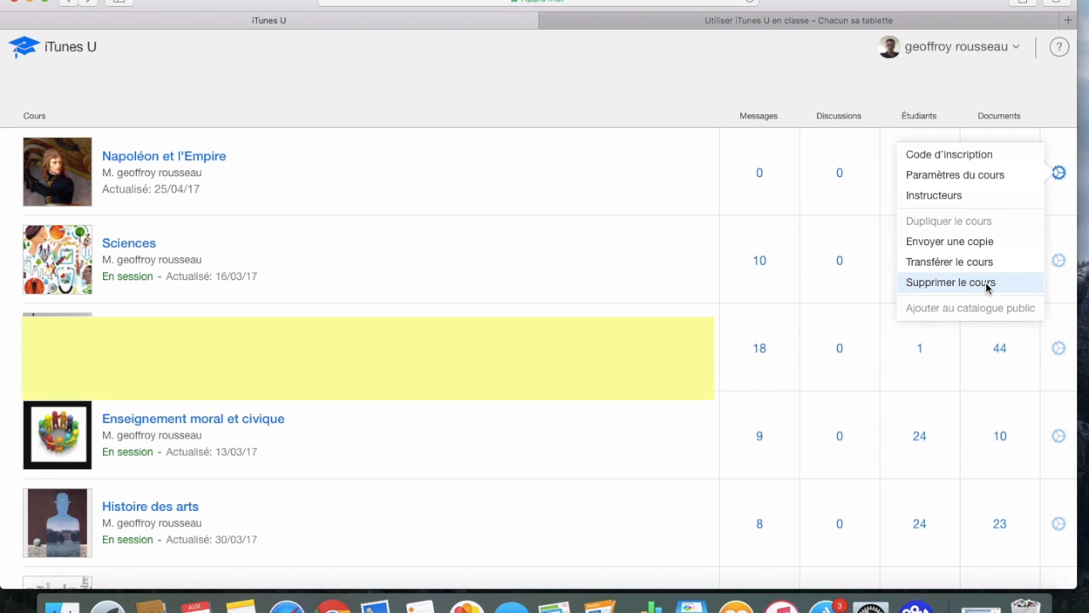
{"action": "left_click", "coordinate": [480, 188]}
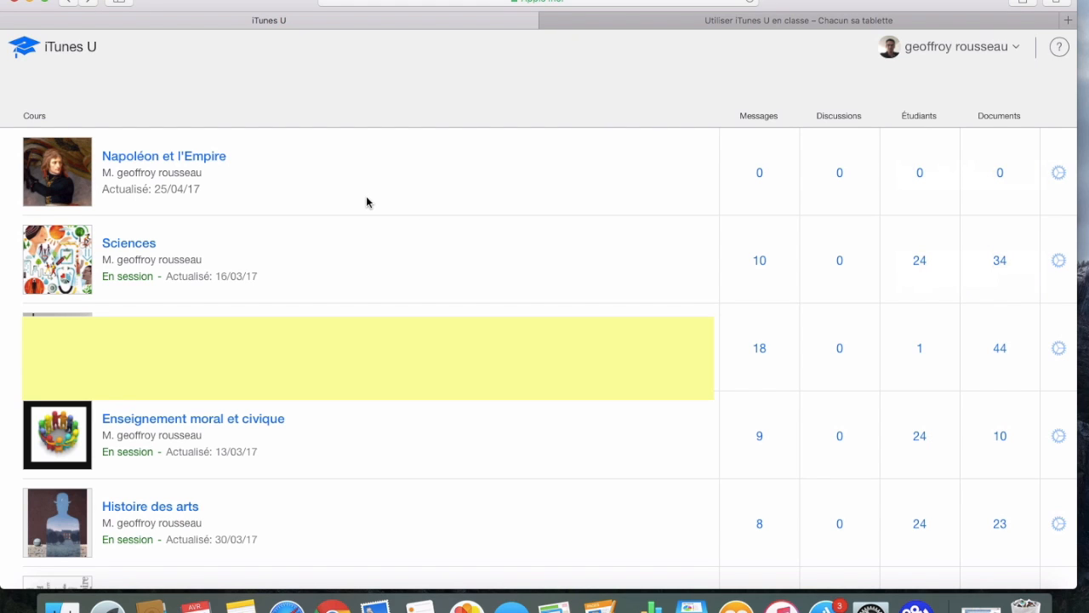